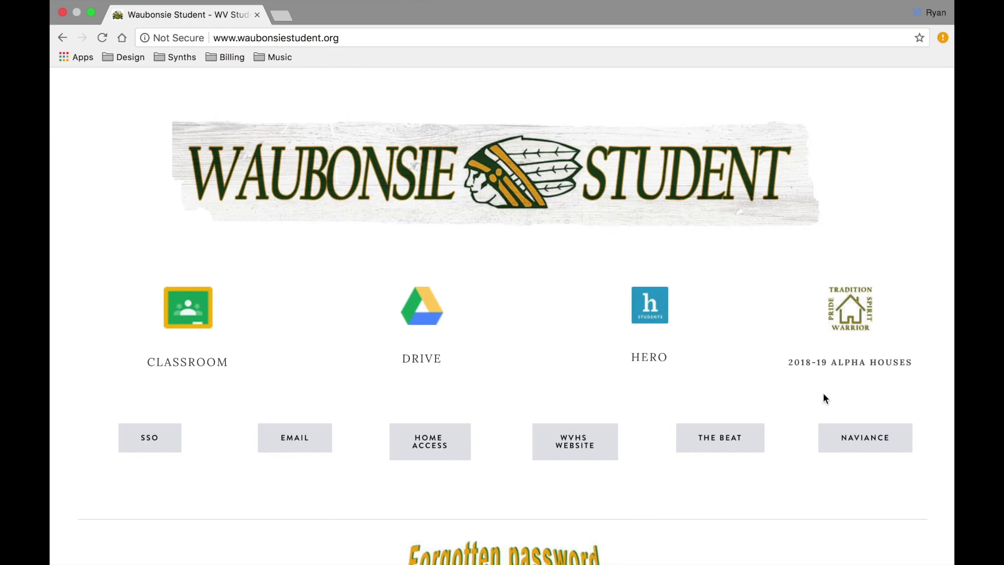
Log in to Naviance Student with the saved school username and the account password.
click(868, 441)
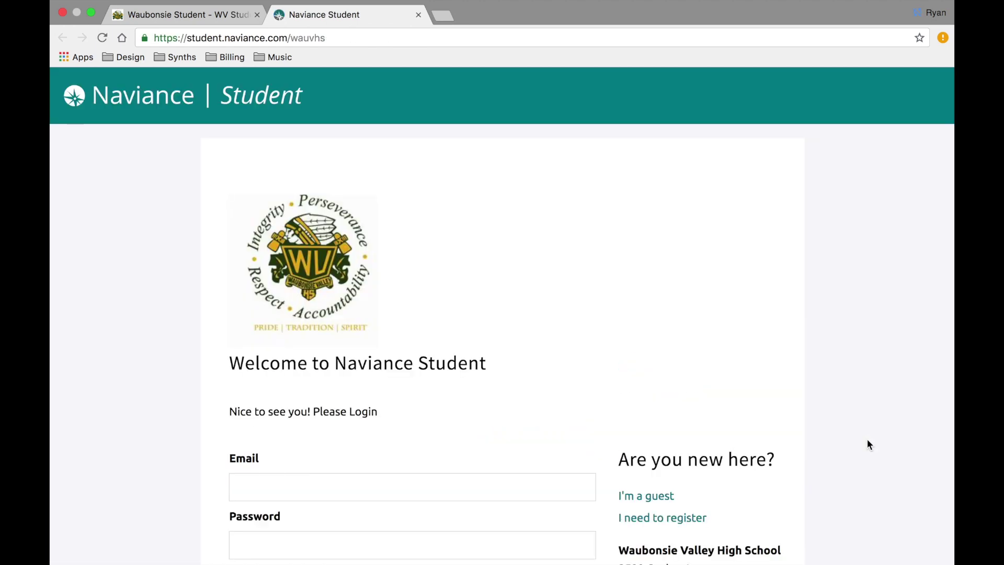
scroll(524, 414, down, 2)
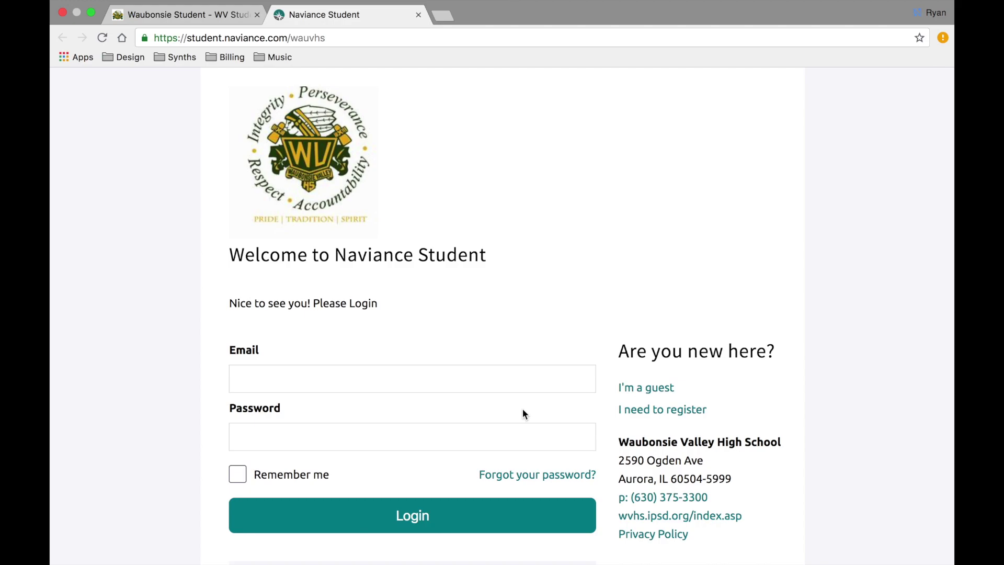
click(503, 379)
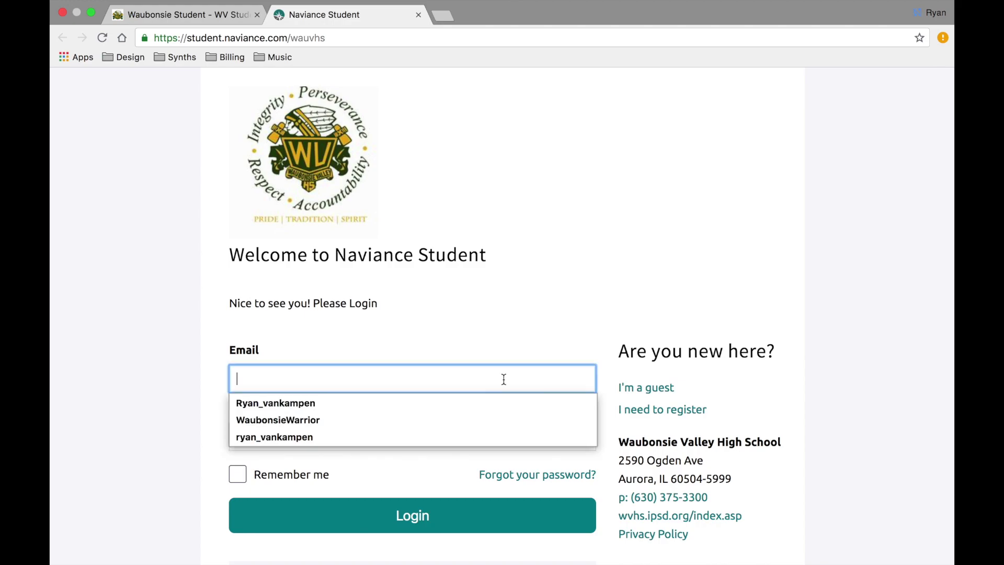
click(341, 420)
click(345, 419)
text(•••••)
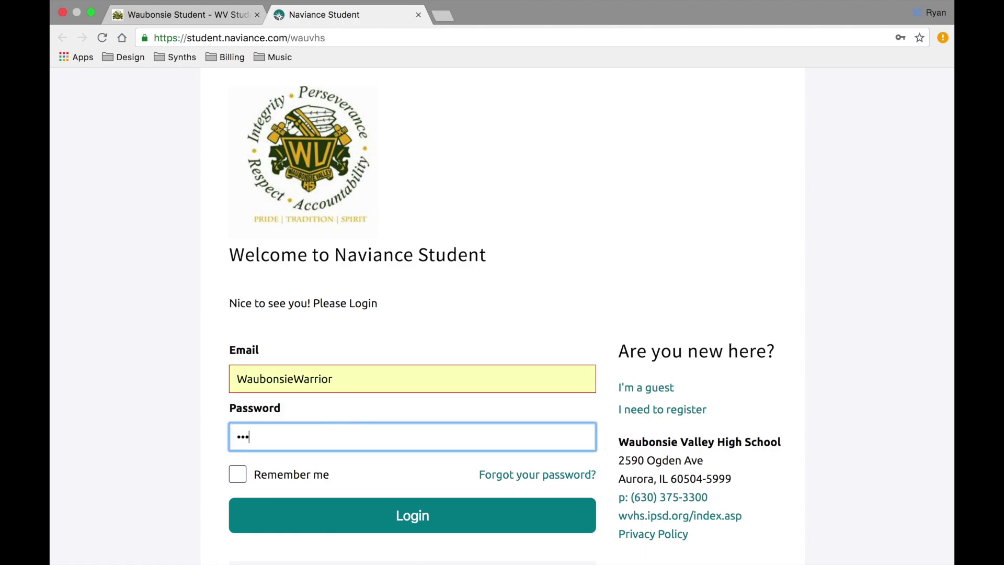
text(•••••)
click(413, 516)
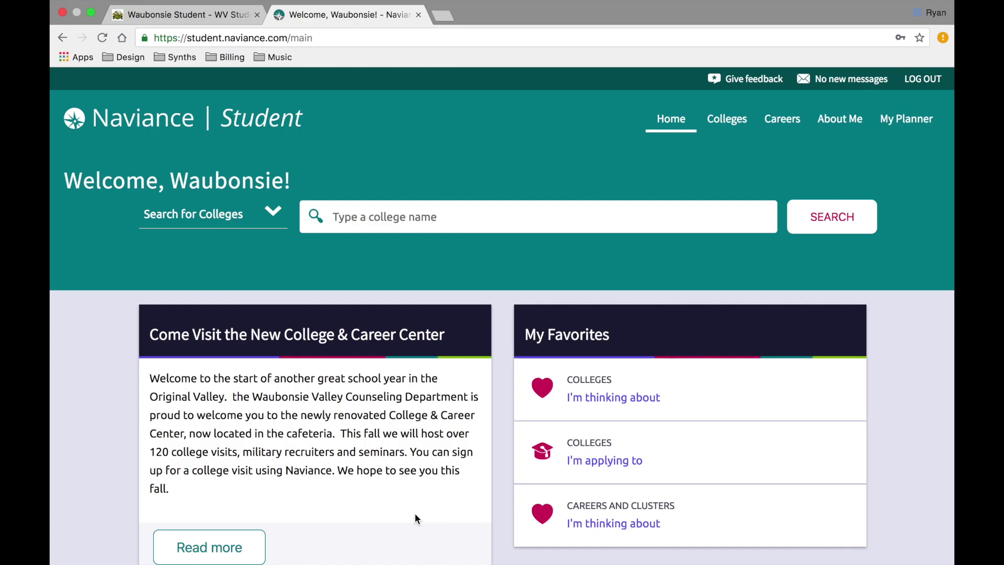
click(411, 222)
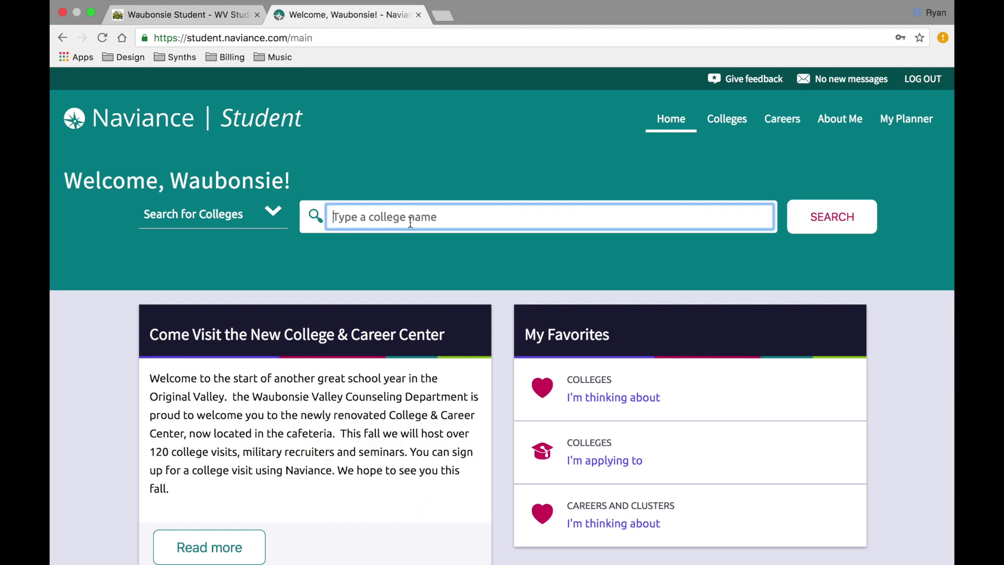
text(augustana)
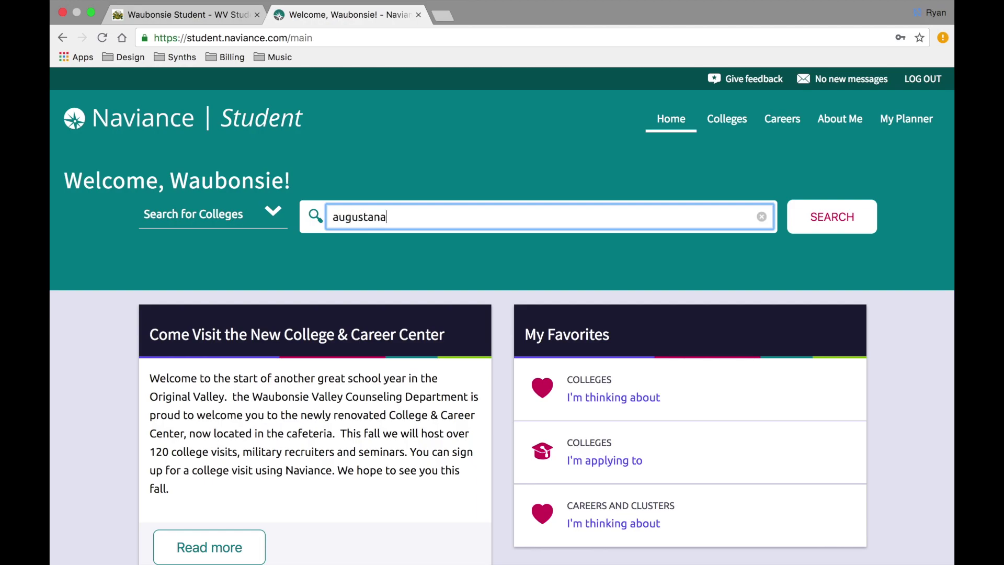
key(Return)
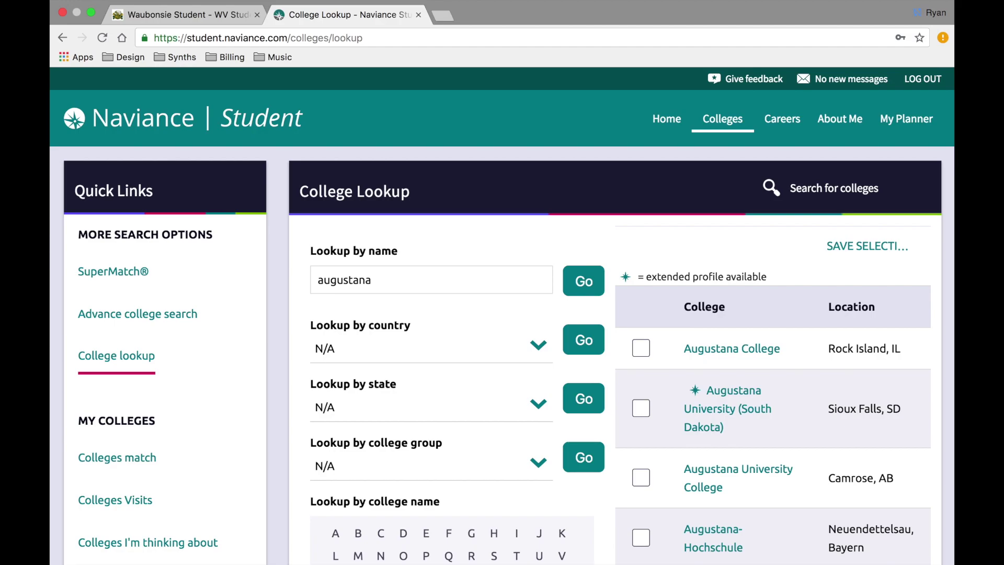
click(729, 349)
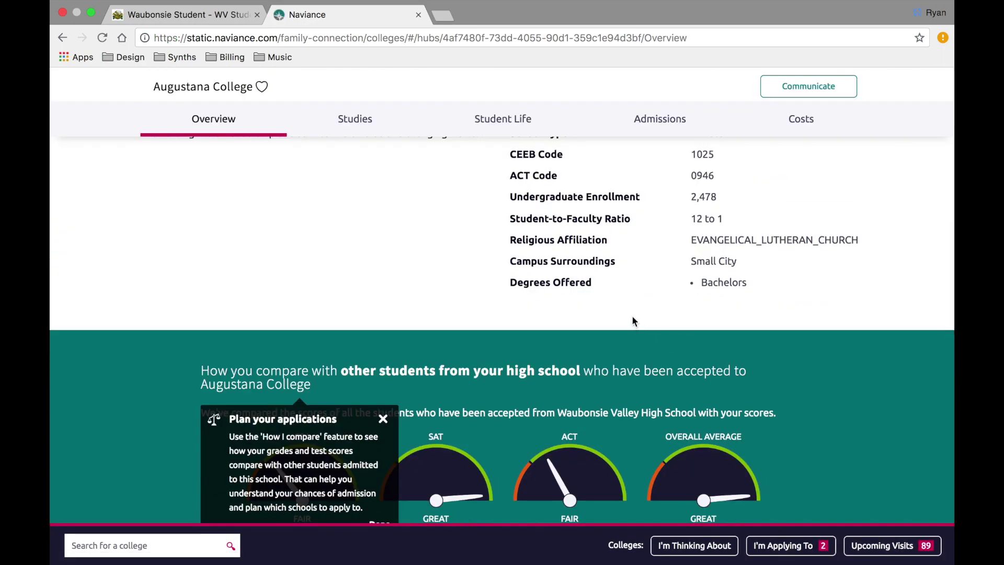
scroll(628, 312, up, 3)
scroll(627, 313, up, 8)
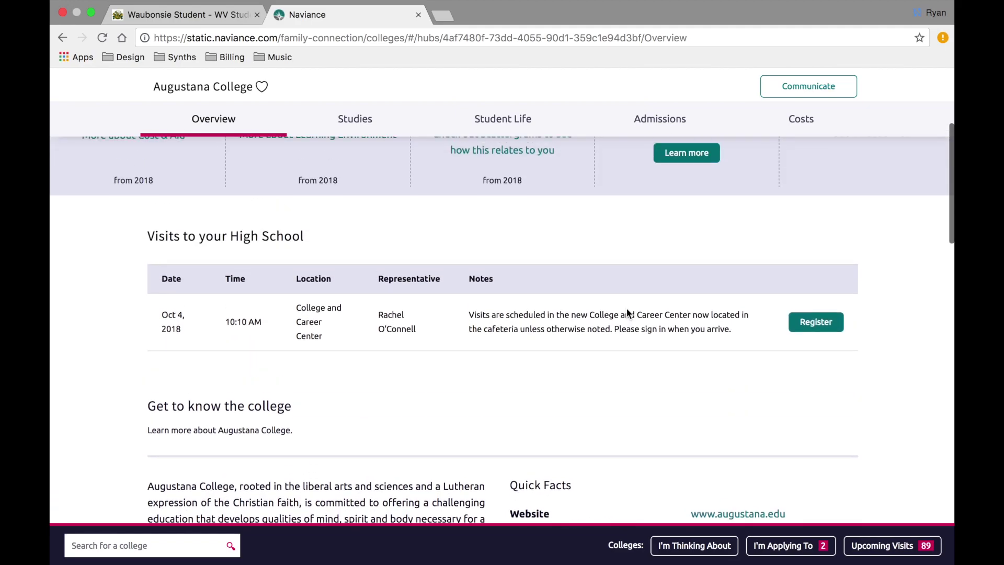
scroll(627, 312, up, 3)
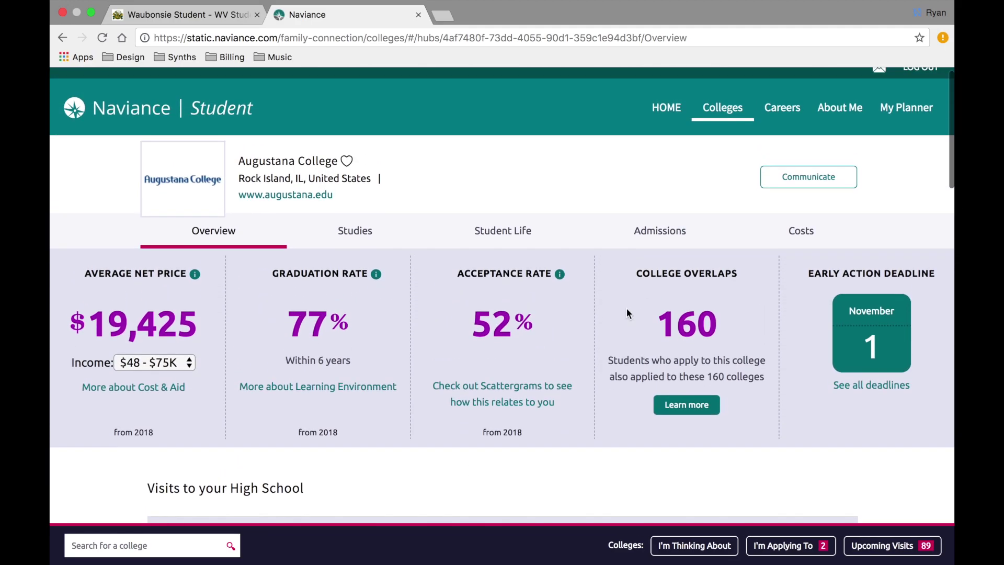
scroll(626, 313, down, 8)
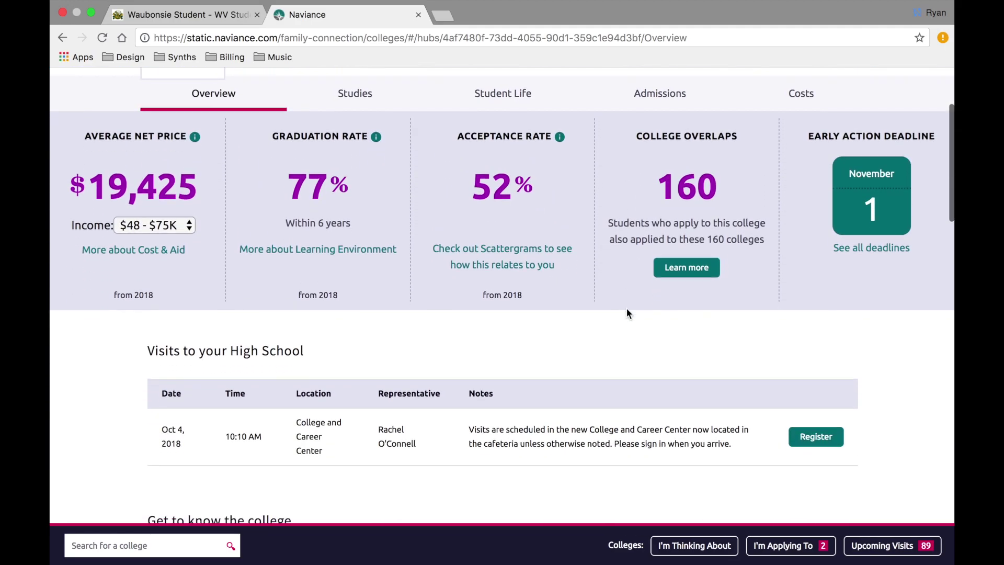
scroll(627, 313, down, 5)
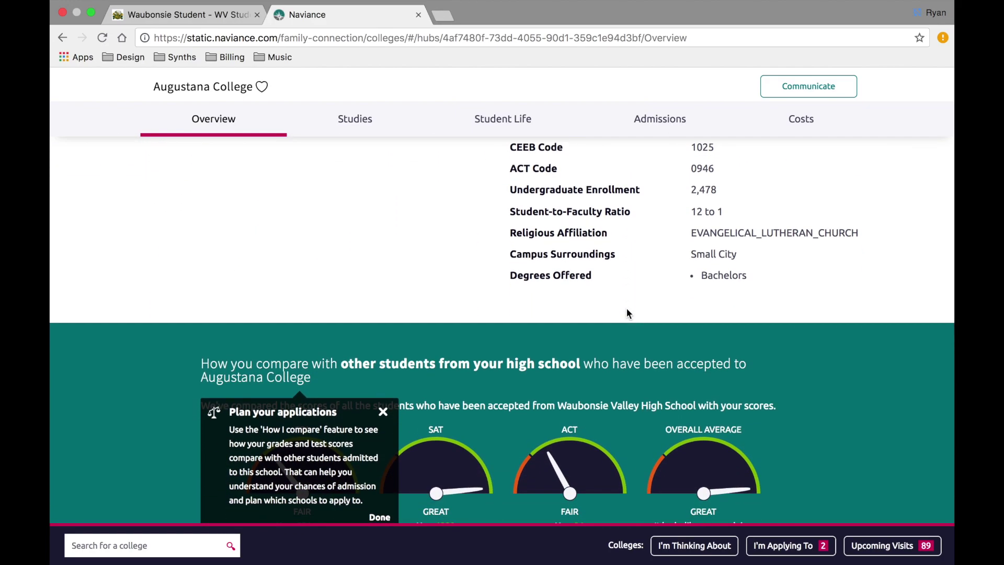
scroll(626, 308, up, 12)
scroll(627, 309, up, 2)
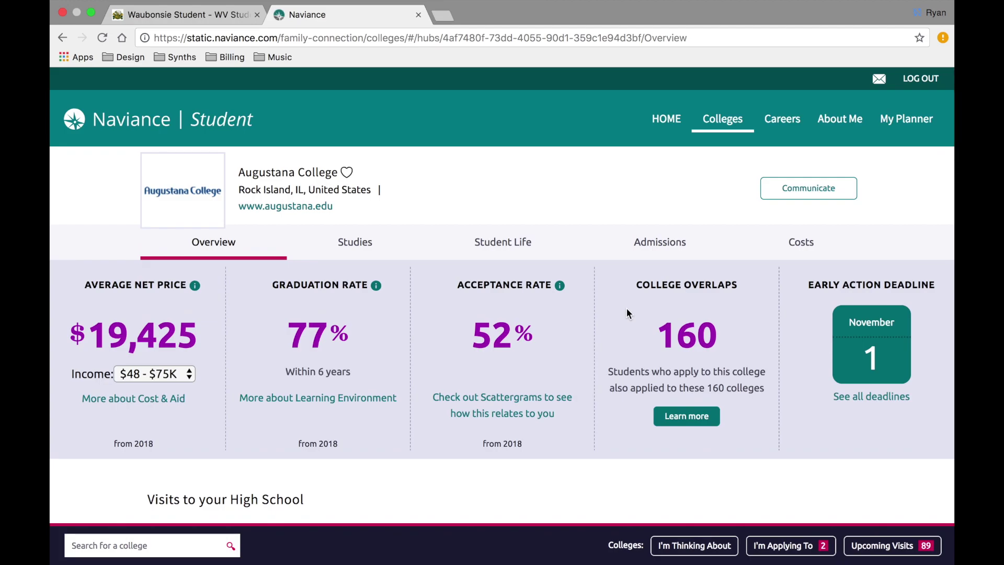
Heart Augustana College into Colleges I'm Thinking About, then return to the home page.
click(347, 173)
click(665, 119)
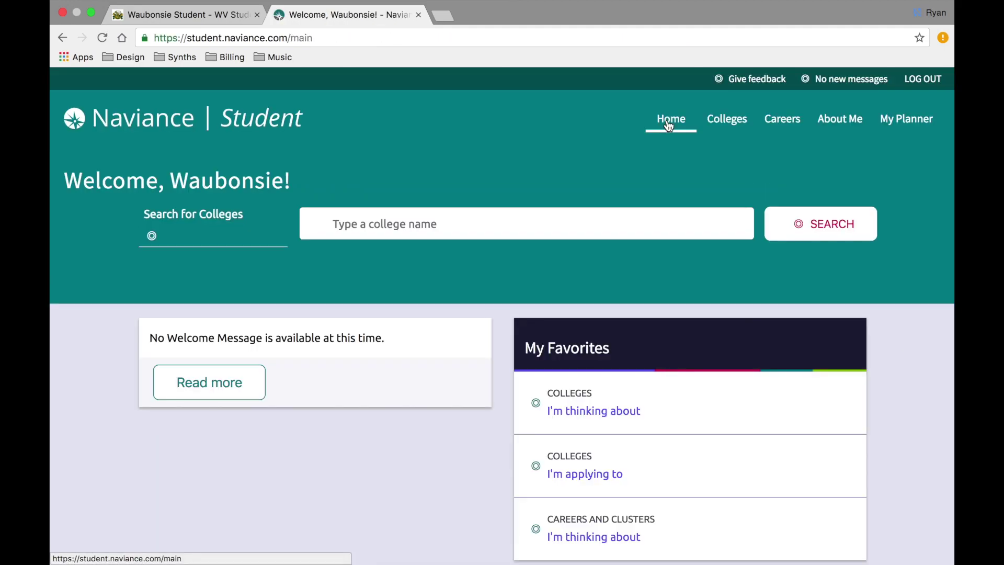
Select Augustana College in Colleges I'm thinking about and start moving it to applications.
click(595, 399)
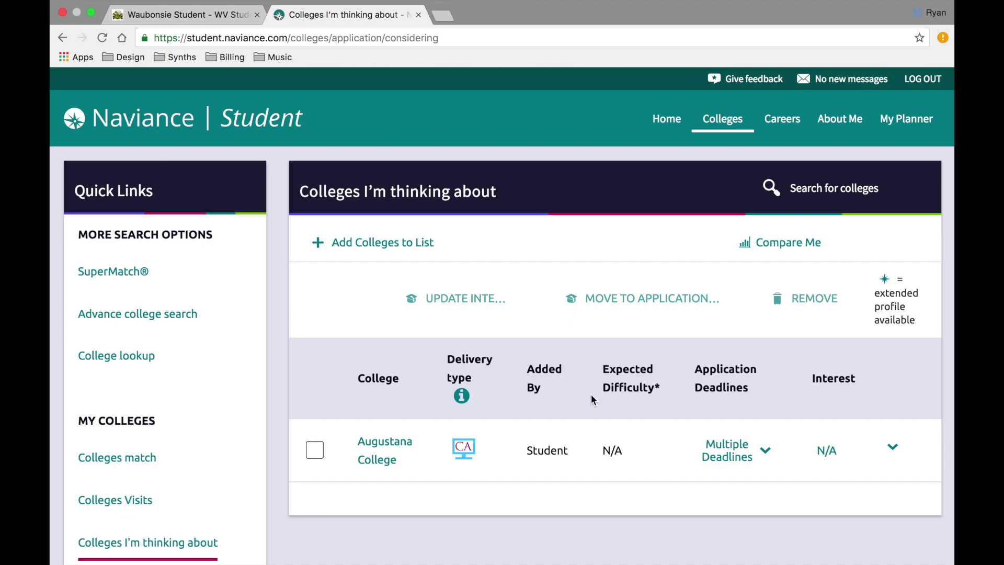
click(316, 451)
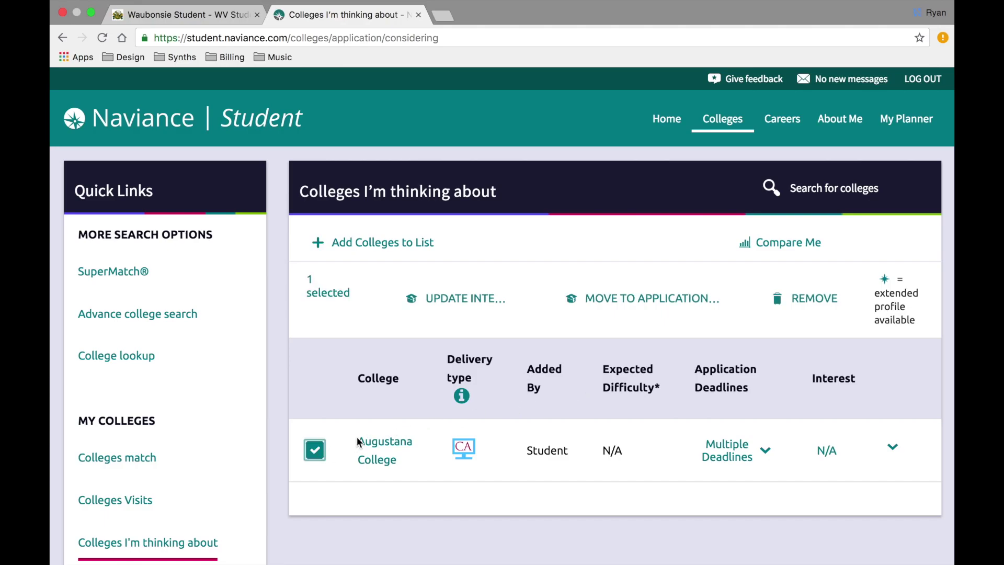
click(642, 305)
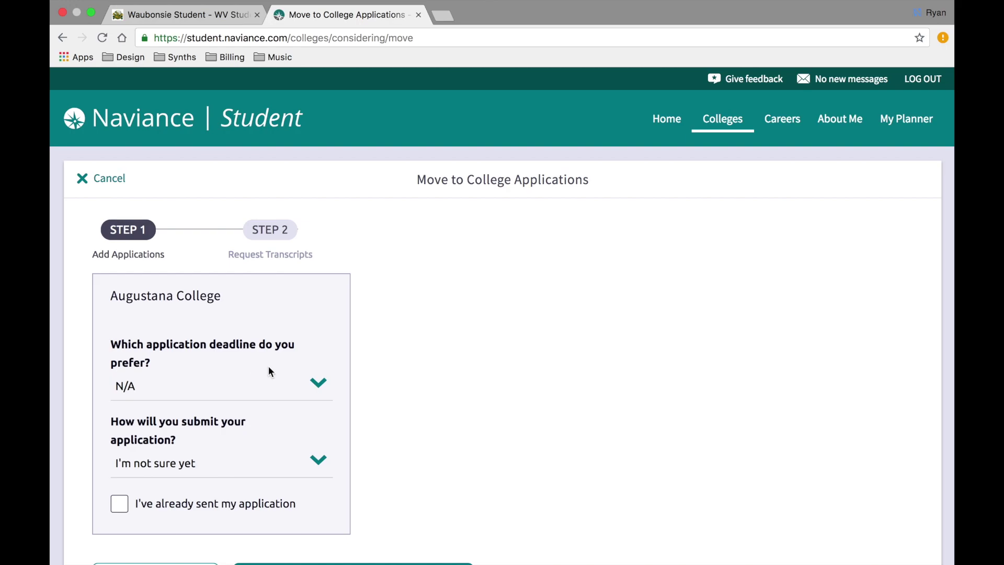
Set the deadline to Regular Decision, submission to Via Common App, and mark it already sent.
click(317, 385)
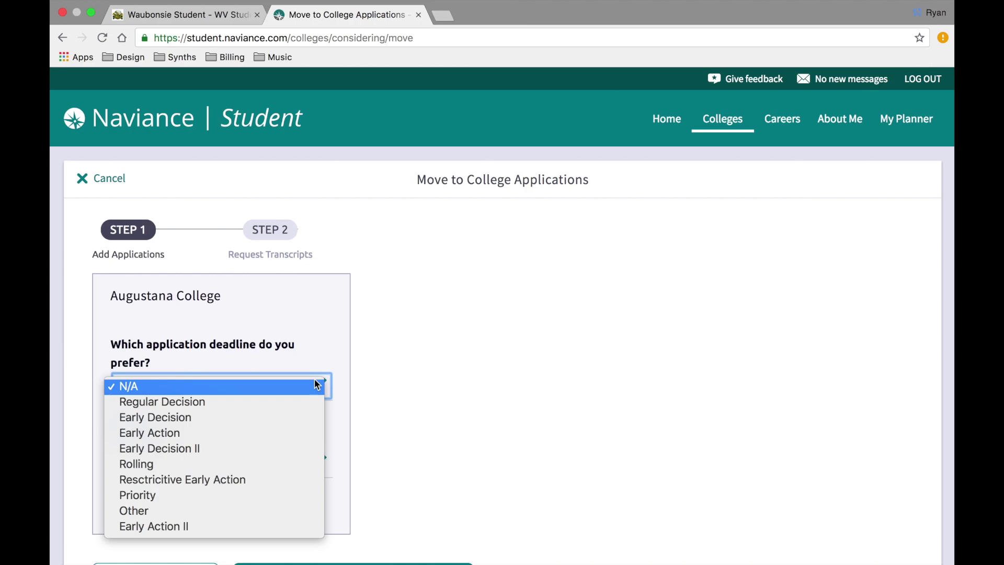
click(190, 403)
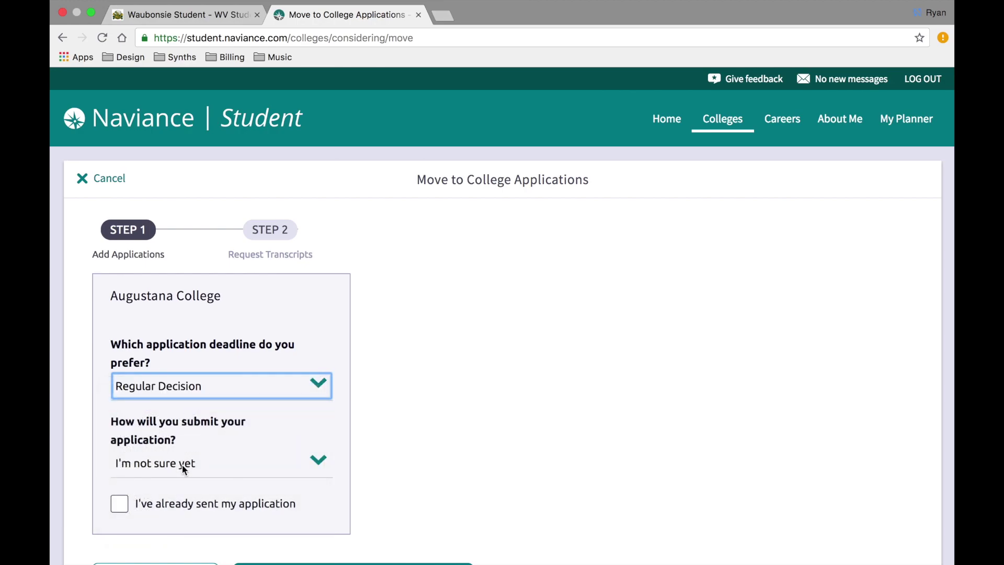
click(184, 464)
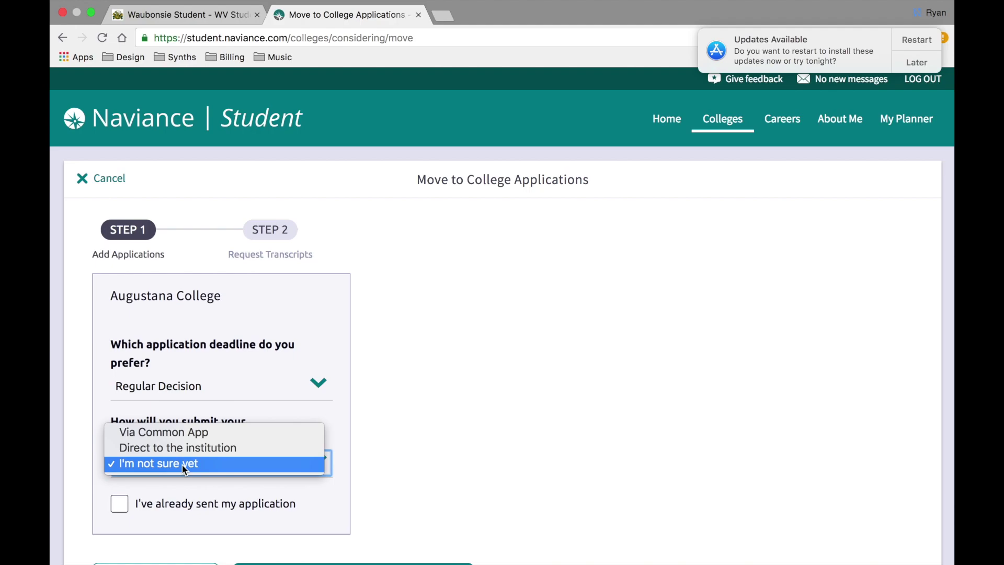
click(161, 436)
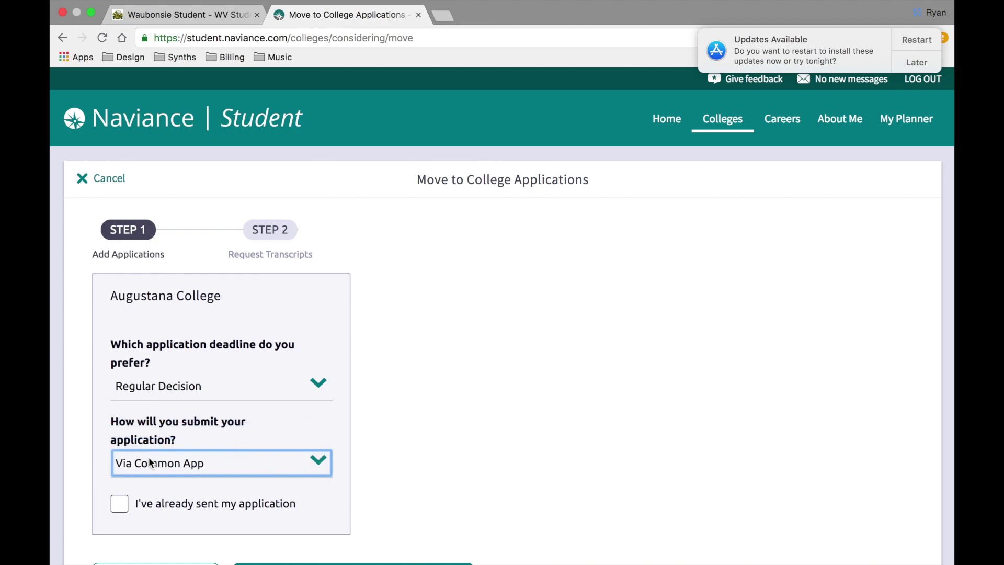
scroll(156, 497, down, 1)
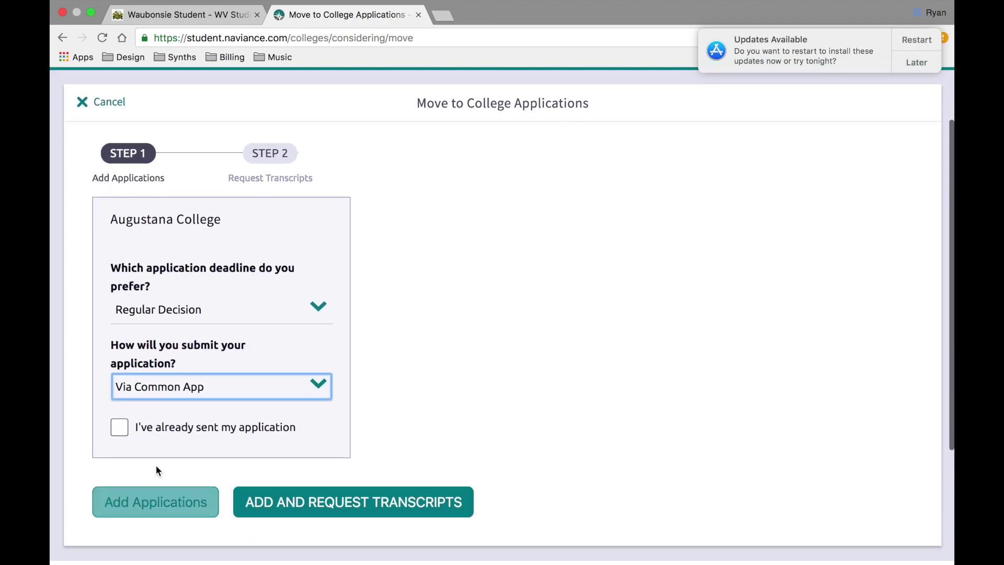
click(124, 433)
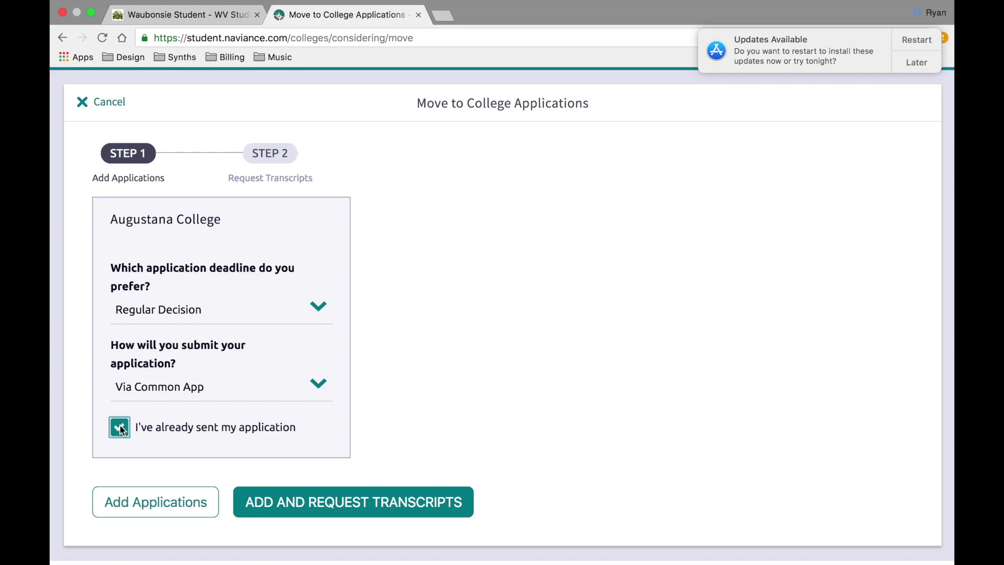
Add the application and request an Initial transcript for Augustana College.
click(315, 509)
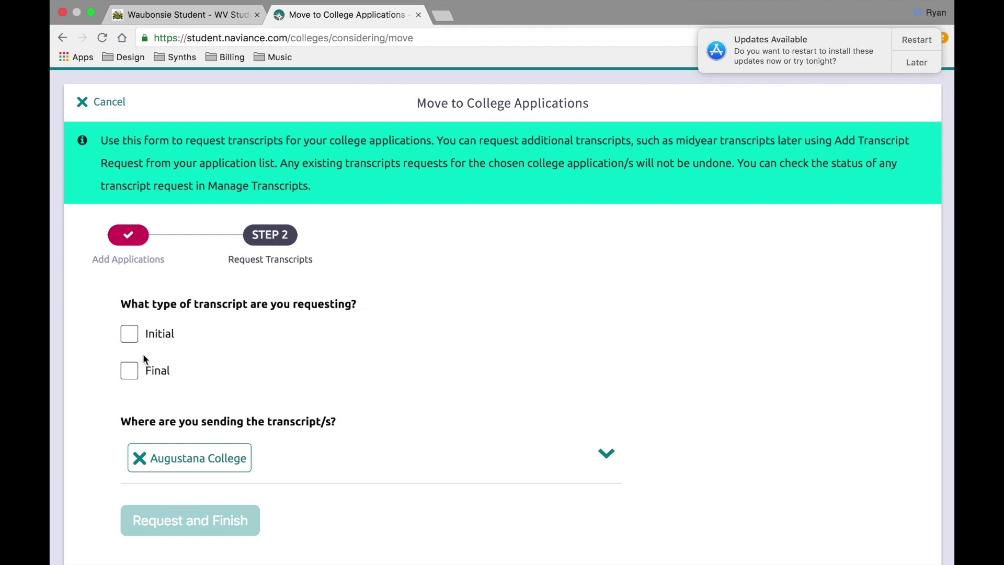
click(127, 338)
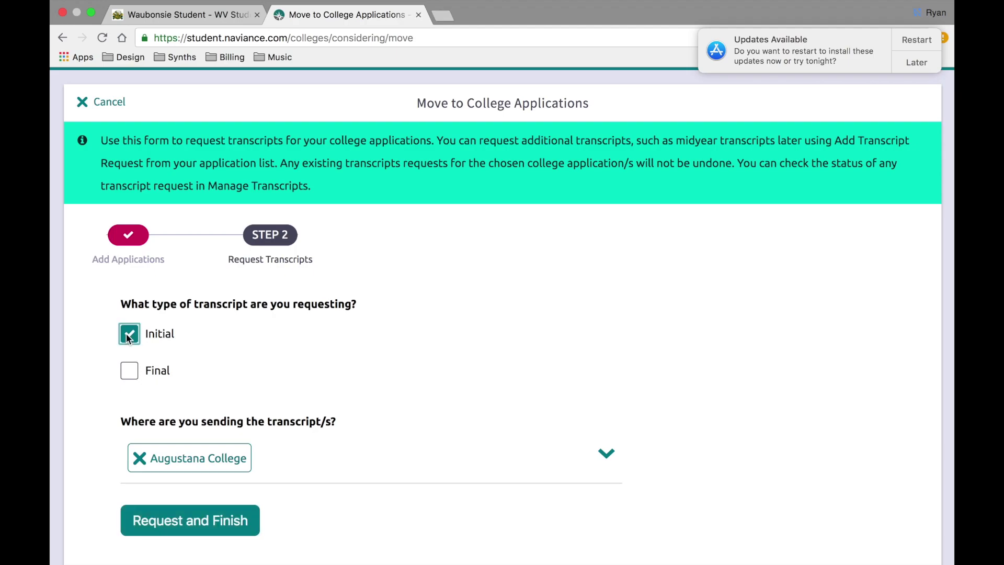
click(199, 524)
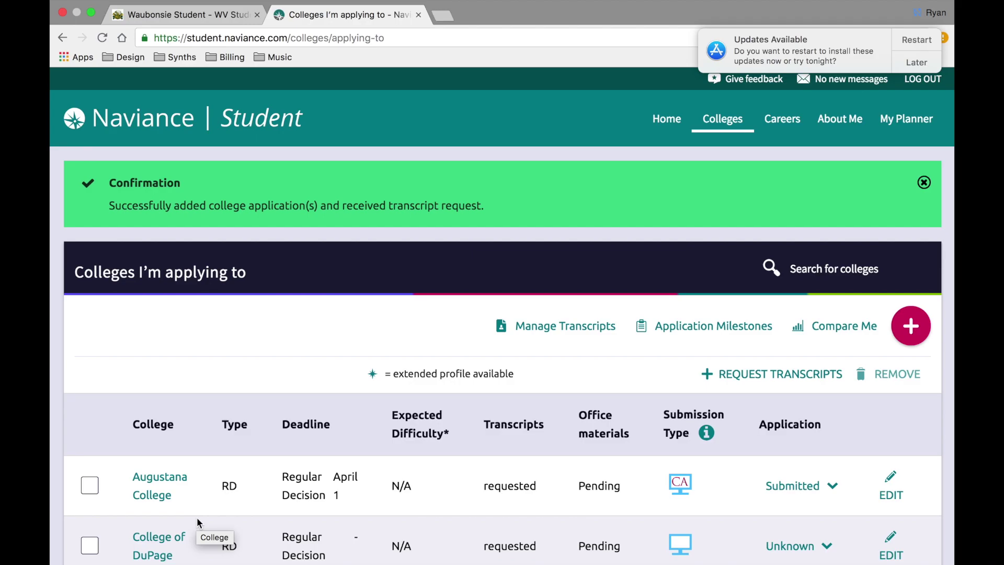
Scroll the Colleges I'm applying to list to check Augustana College's Submitted entry.
scroll(197, 517, down, 4)
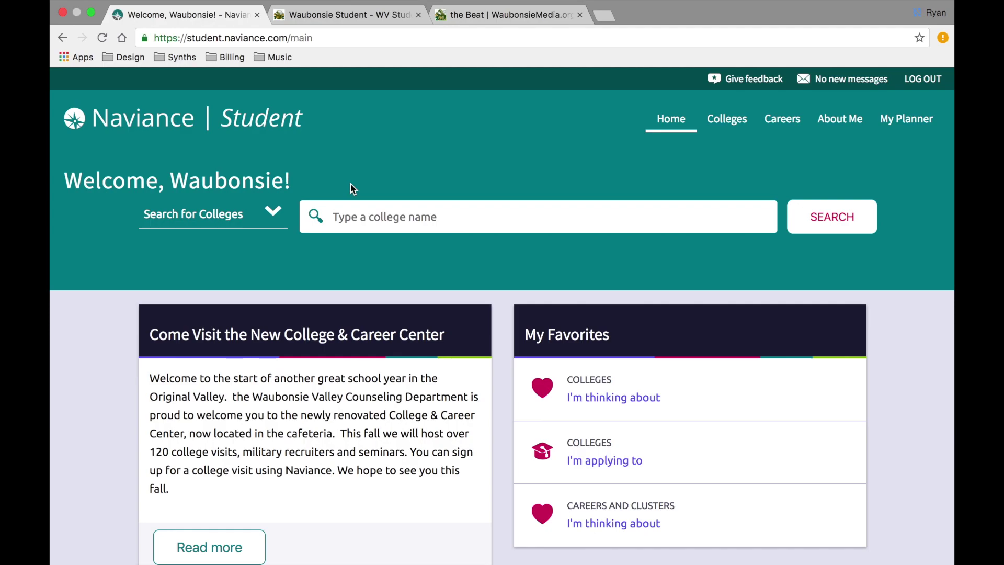
Open the WVHS Transcript Processing Form from the school links, then switch to The Beat.
scroll(351, 186, down, 20)
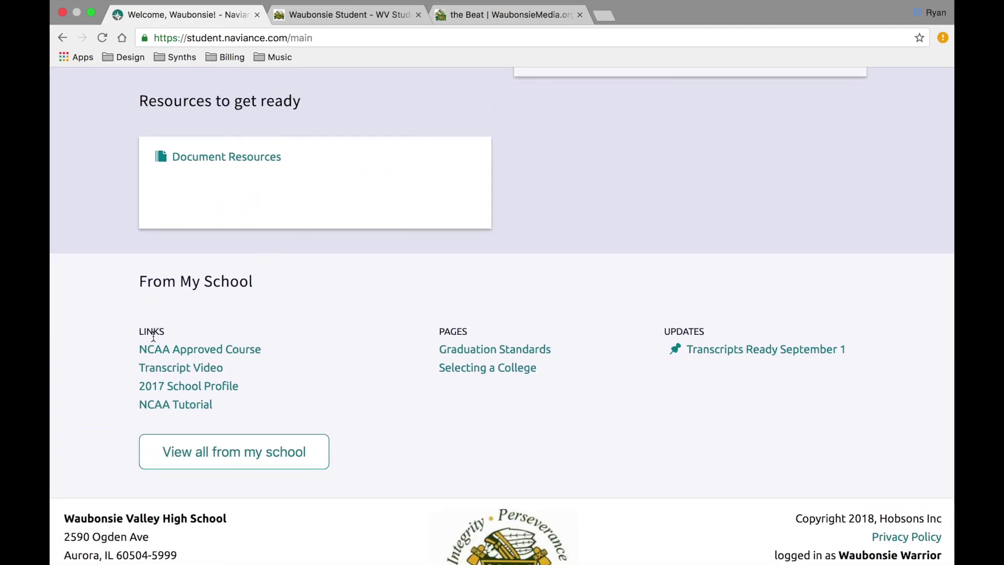
click(239, 453)
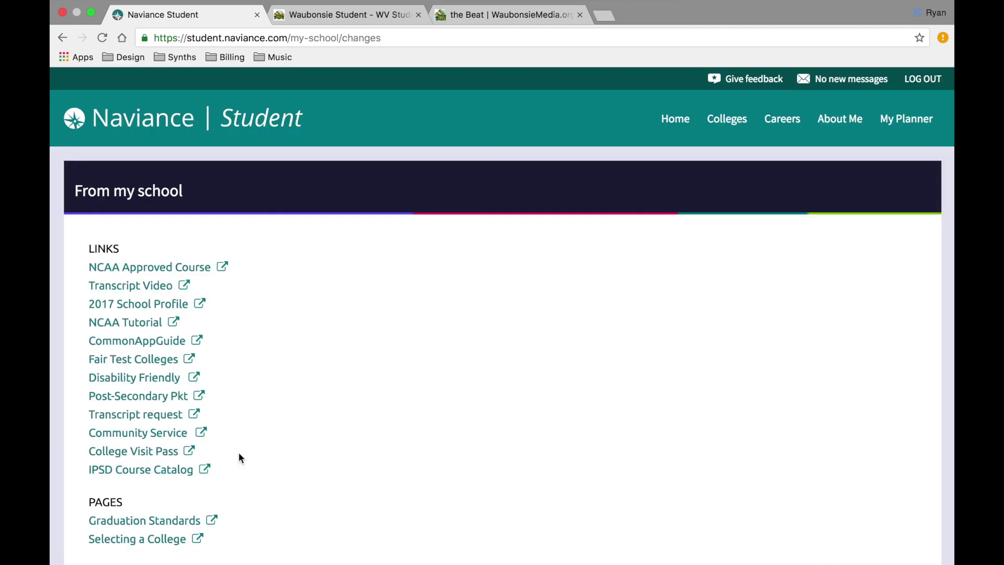
click(159, 423)
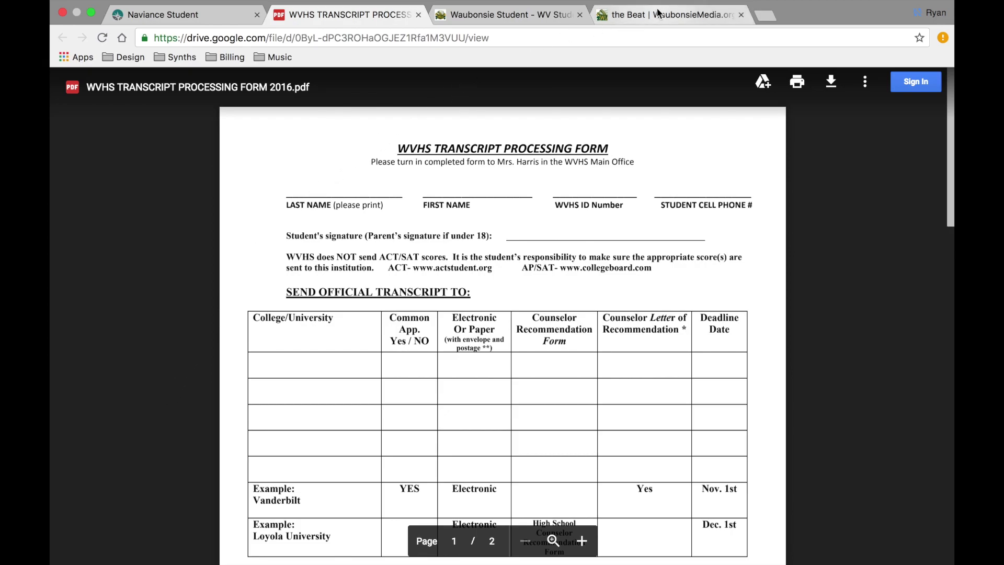
click(635, 15)
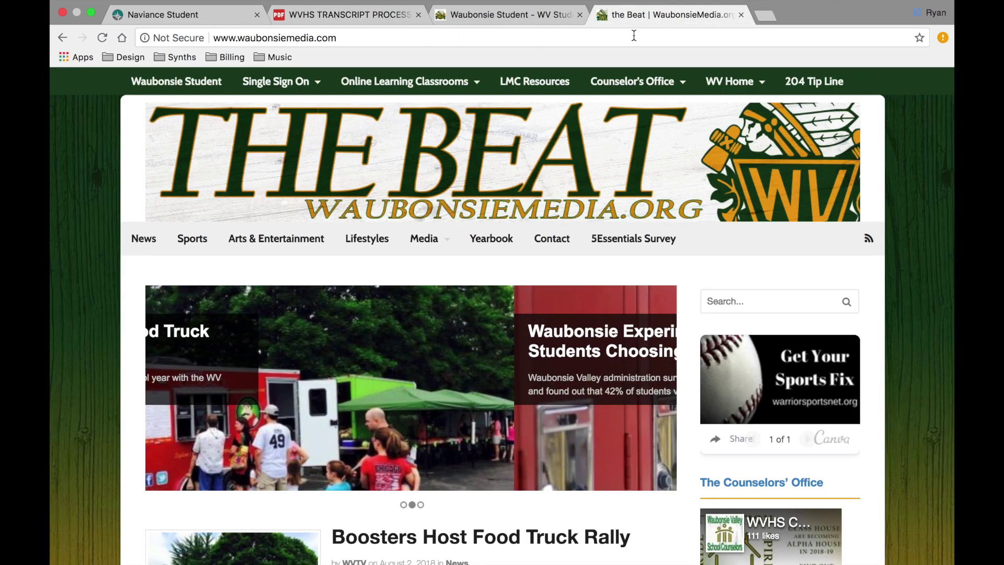
mouse_move(649, 83)
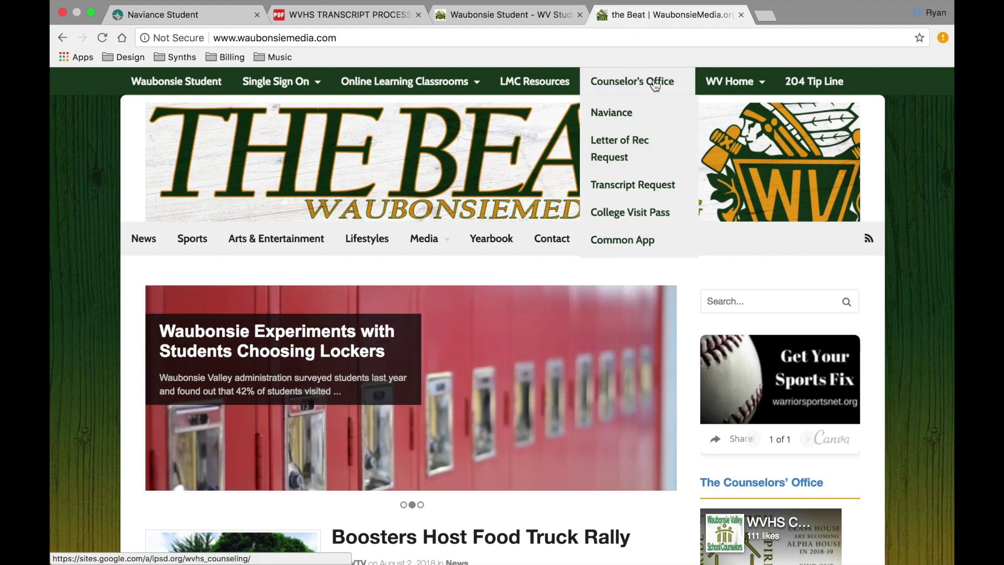